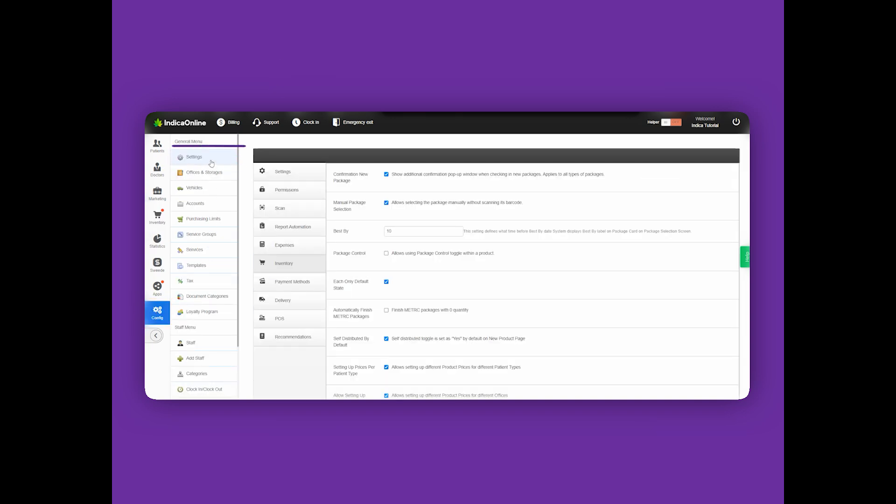
Step: Enable the Package Control toggle for products in the inventory settings and save
{"action": "left_click", "coordinate": [420, 255]}
{"action": "scroll", "coordinate": [513, 271], "scroll_direction": "down", "scroll_amount": 3}
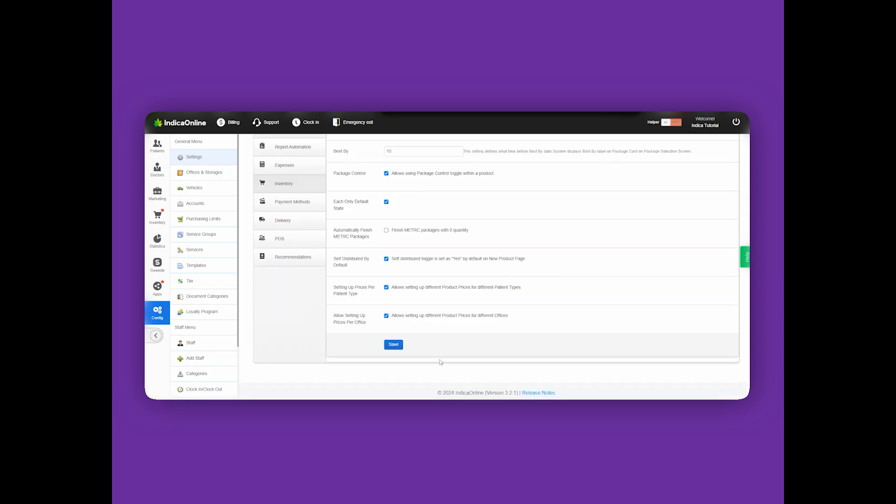
{"action": "left_click", "coordinate": [401, 346]}
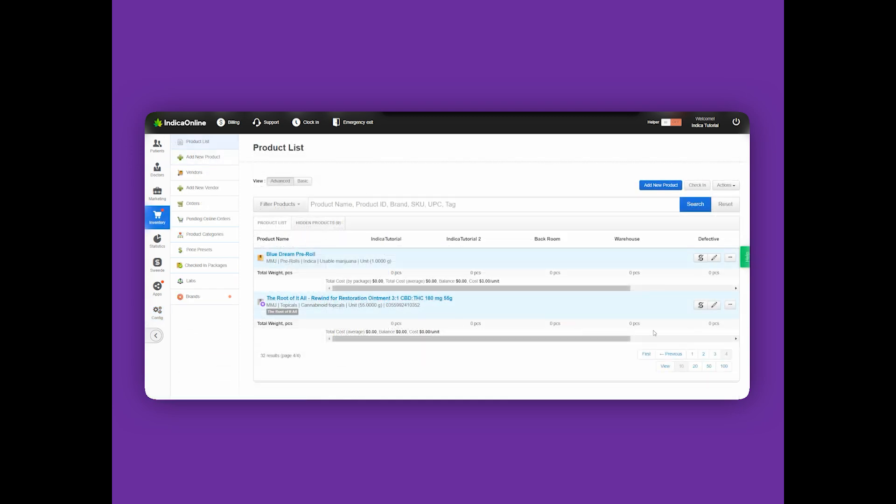
Step: Edit the product The Root of It All - Rewind for Restoration Ointment, enable package control for it, and save
{"action": "left_click", "coordinate": [718, 308]}
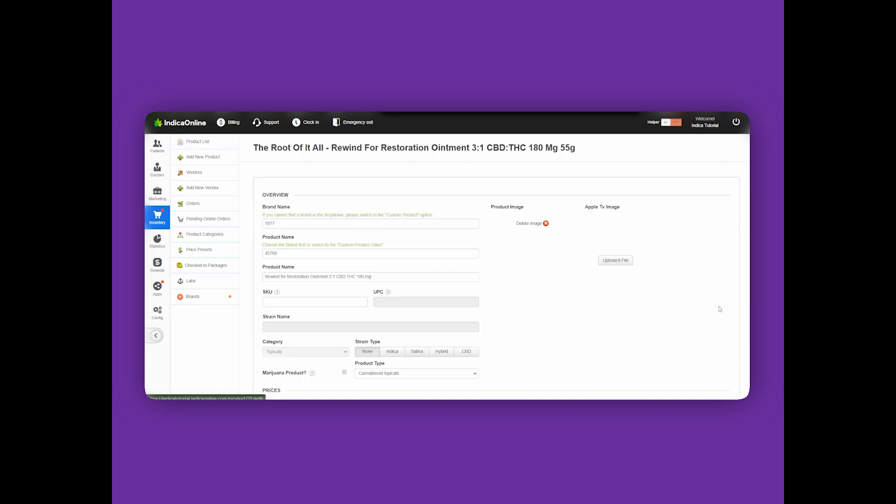
{"action": "scroll", "coordinate": [537, 264], "scroll_direction": "down", "scroll_amount": 8}
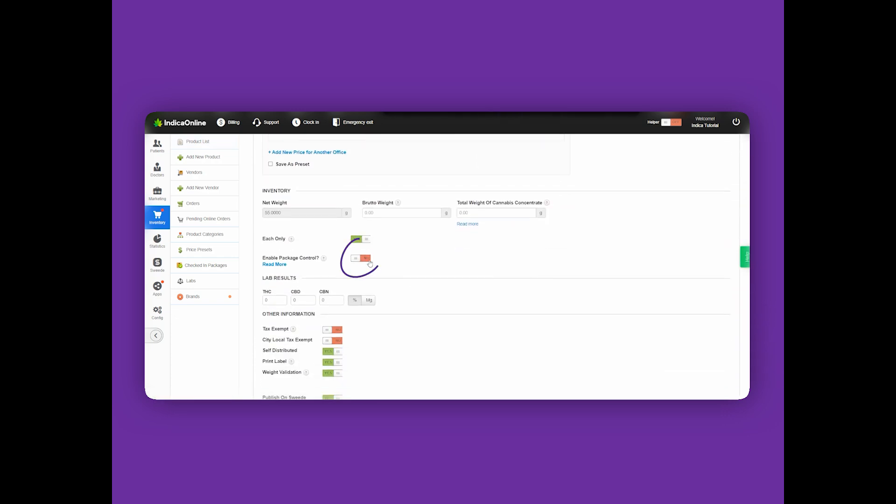
{"action": "left_click", "coordinate": [368, 259]}
{"action": "scroll", "coordinate": [369, 263], "scroll_direction": "down", "scroll_amount": 3}
{"action": "scroll", "coordinate": [368, 263], "scroll_direction": "down", "scroll_amount": 5}
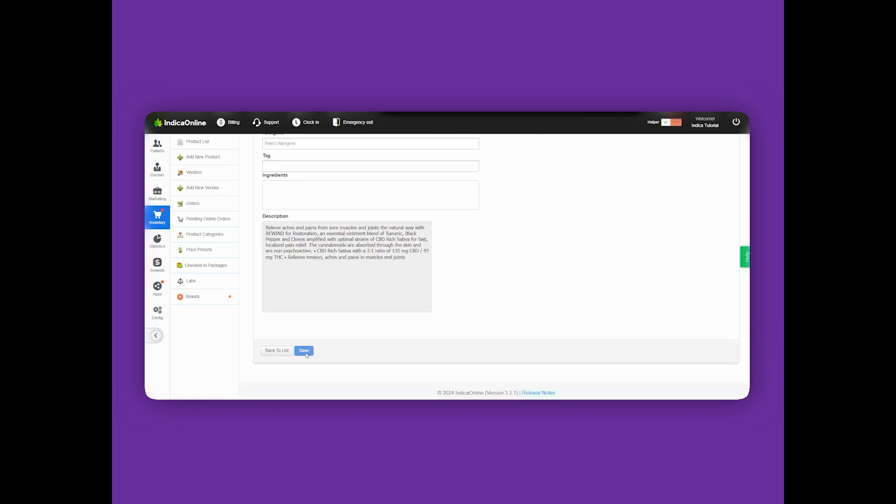
{"action": "left_click", "coordinate": [304, 351]}
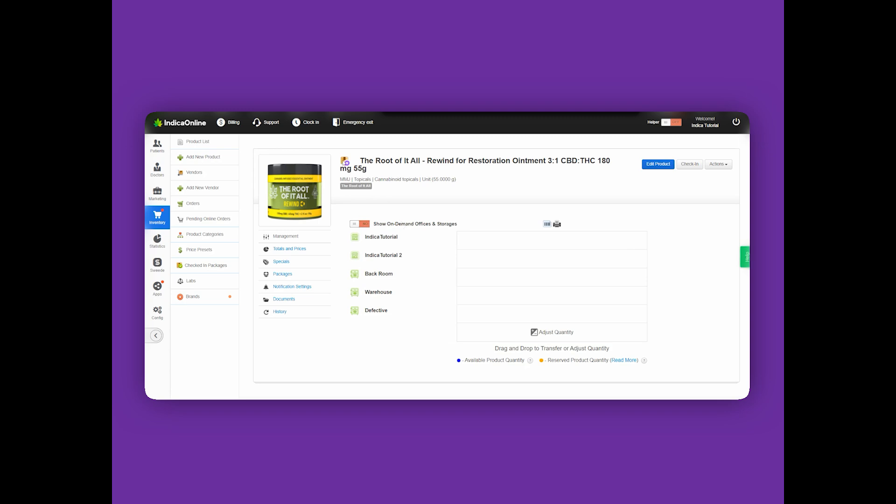
{"action": "mouse_move", "coordinate": [344, 163]}
Step: Open the new product form and examine its package control option
{"action": "left_click", "coordinate": [201, 158]}
{"action": "scroll", "coordinate": [597, 310], "scroll_direction": "down", "scroll_amount": 6}
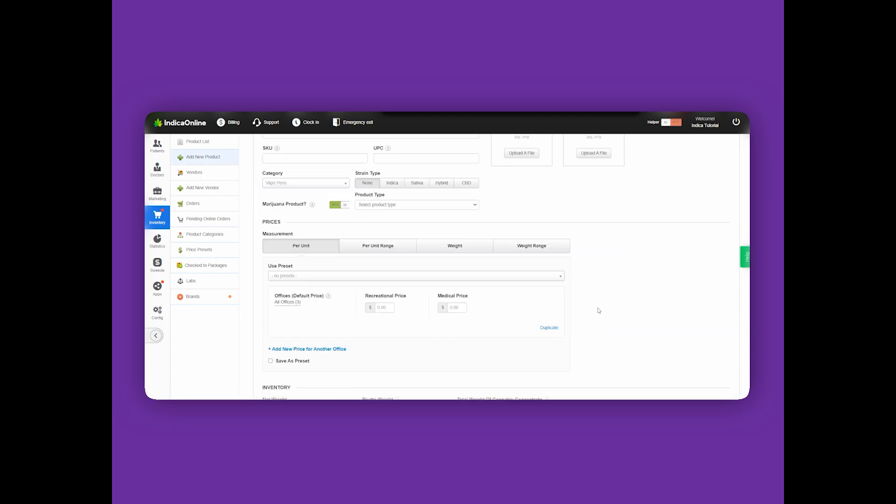
{"action": "left_click", "coordinate": [367, 241]}
{"action": "left_click", "coordinate": [367, 241]}
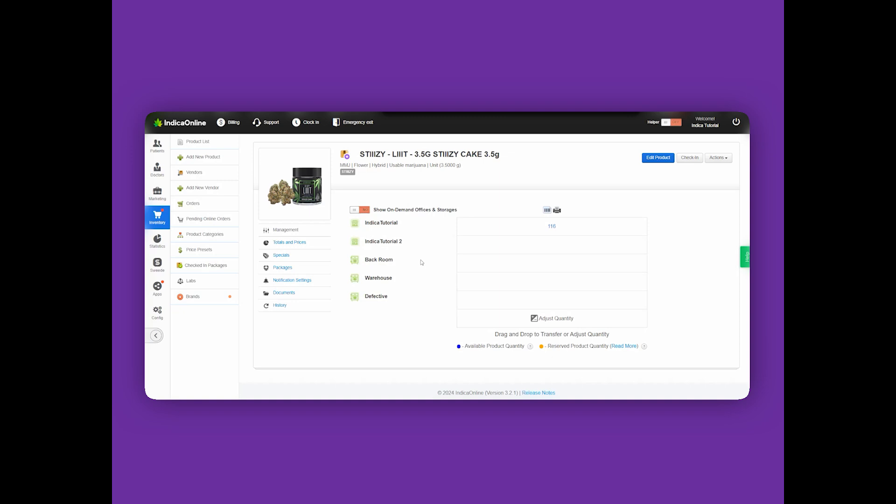
Step: Preview the STIIIZY Cake 3.5g label for package #41 in the label template dialog, then close it without printing
{"action": "left_click", "coordinate": [558, 211]}
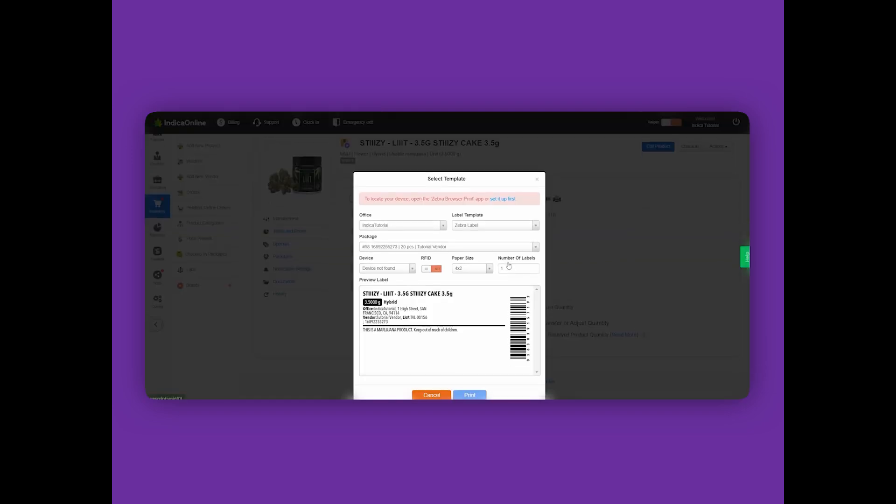
{"action": "left_click", "coordinate": [469, 245]}
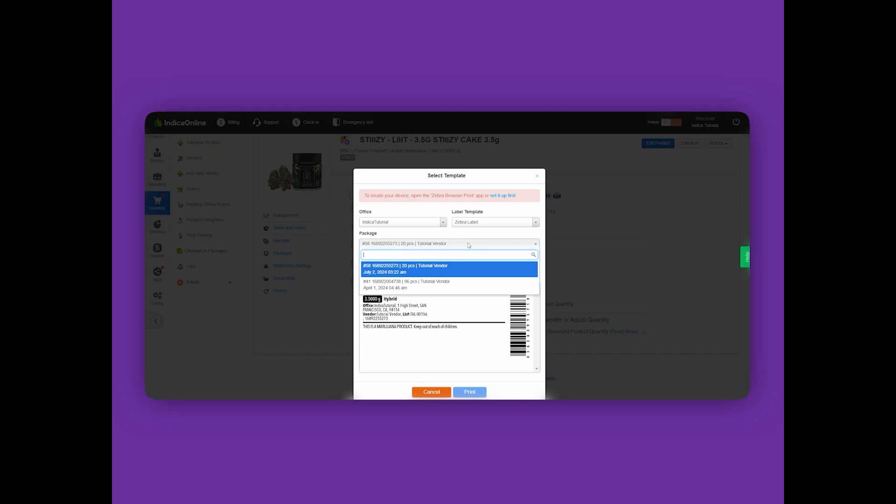
{"action": "left_click", "coordinate": [466, 283]}
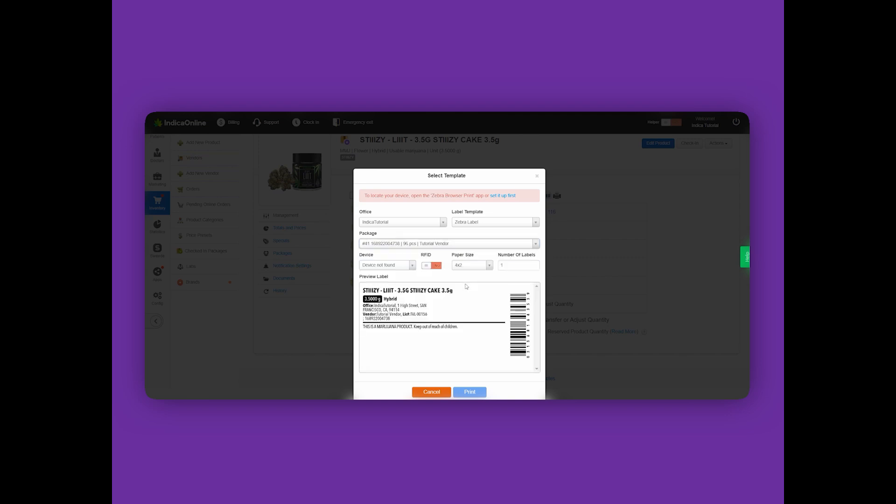
{"action": "left_click", "coordinate": [538, 175]}
Step: View the barcodes of the STIIIZY Cake product's packages one after another, then close the barcode dialog
{"action": "left_click", "coordinate": [546, 209]}
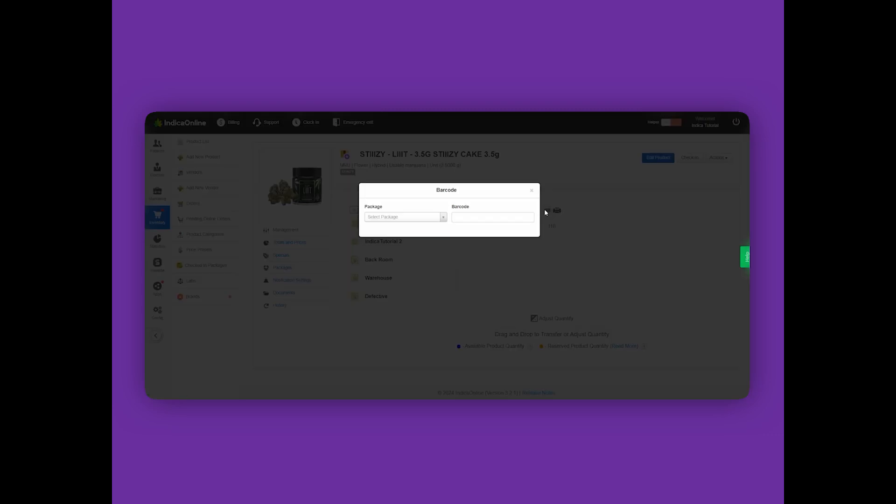
{"action": "left_click", "coordinate": [431, 219]}
{"action": "left_click", "coordinate": [424, 253]}
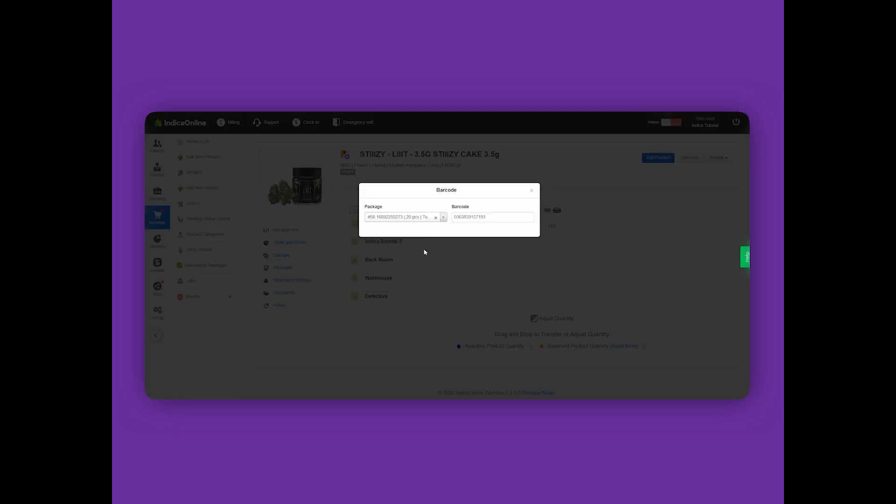
{"action": "left_click", "coordinate": [429, 222]}
{"action": "left_click", "coordinate": [425, 278]}
{"action": "left_click", "coordinate": [532, 190]}
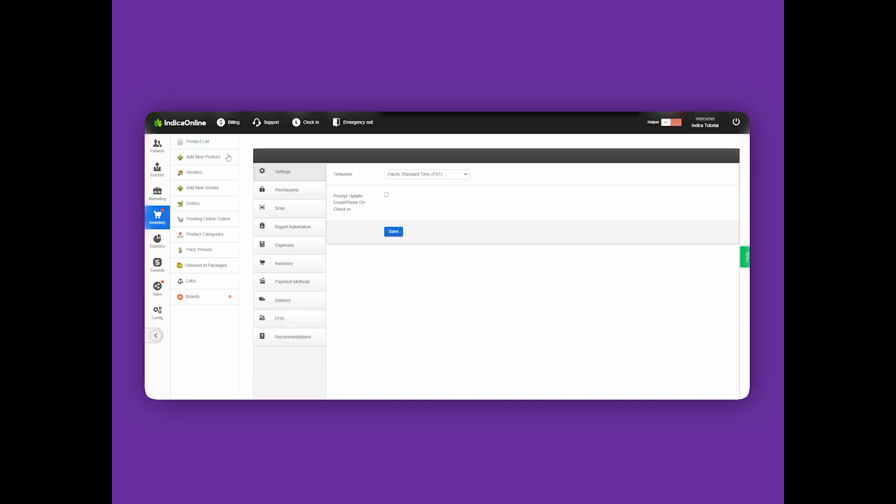
Step: Turn off the Package Control option in the inventory settings and save
{"action": "left_click", "coordinate": [292, 264]}
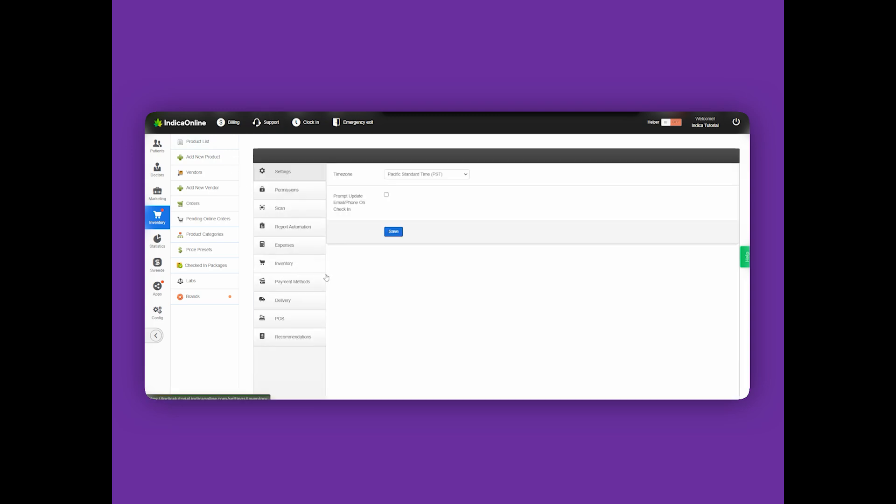
{"action": "left_click", "coordinate": [419, 255]}
{"action": "scroll", "coordinate": [420, 262], "scroll_direction": "down", "scroll_amount": 2}
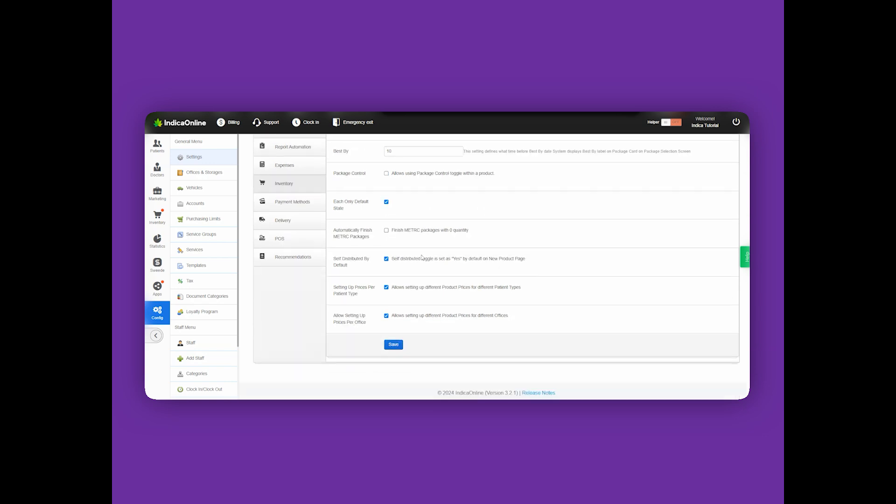
{"action": "left_click", "coordinate": [395, 385]}
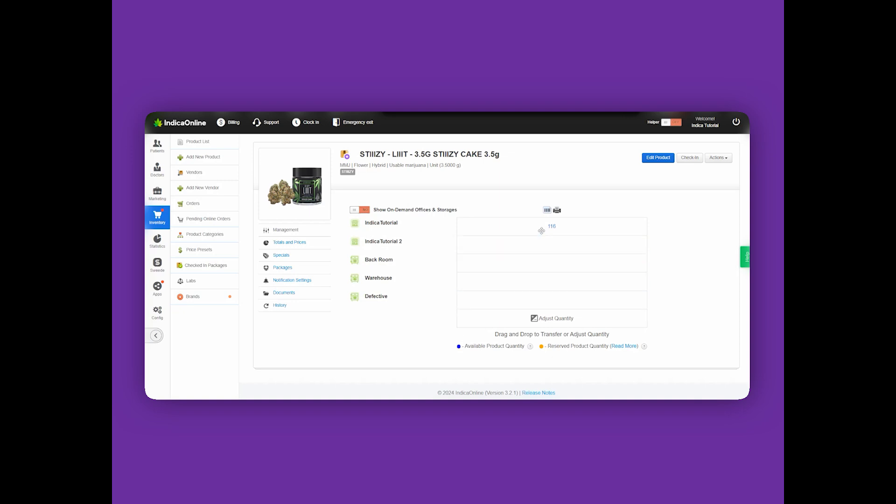
Step: Transfer 20 units of package #41 of the STIIIZY Cake product from IndicaTutorial to IndicaTutorial 2
{"action": "left_click_drag", "start_coordinate": [551, 226], "coordinate": [541, 248]}
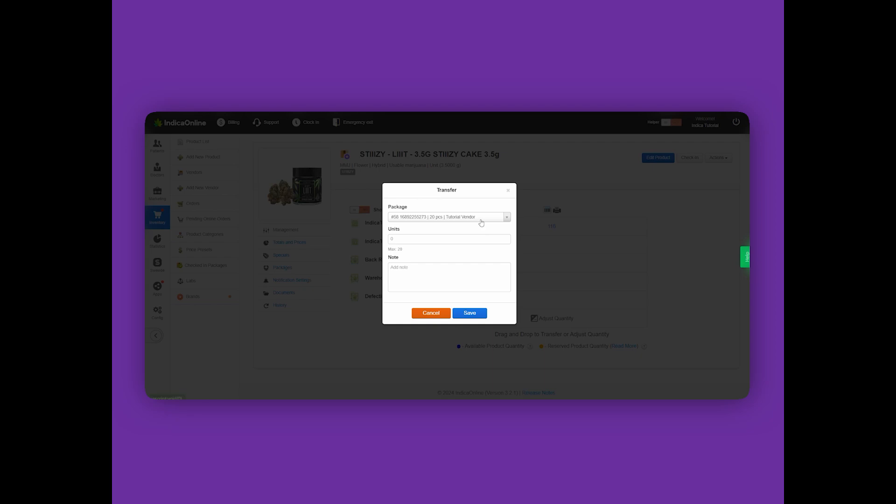
{"action": "left_click", "coordinate": [481, 218]}
{"action": "left_click", "coordinate": [484, 259]}
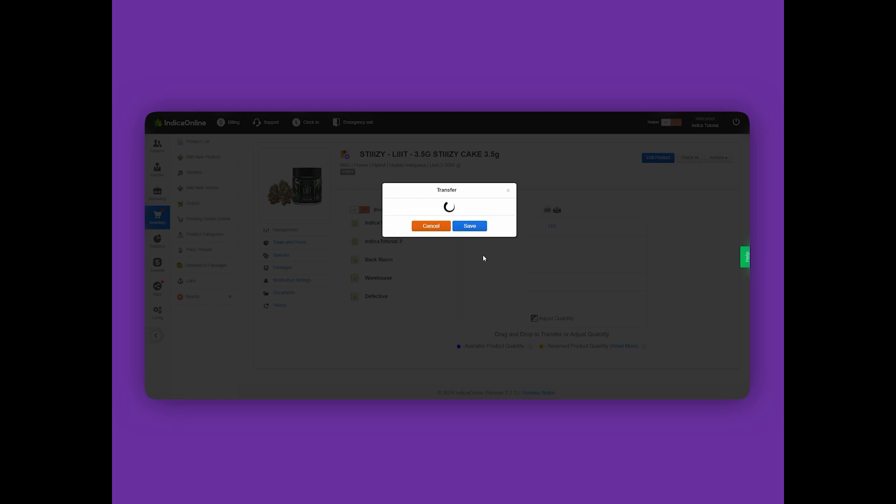
{"action": "left_click", "coordinate": [473, 240]}
{"action": "type", "text": "20"}
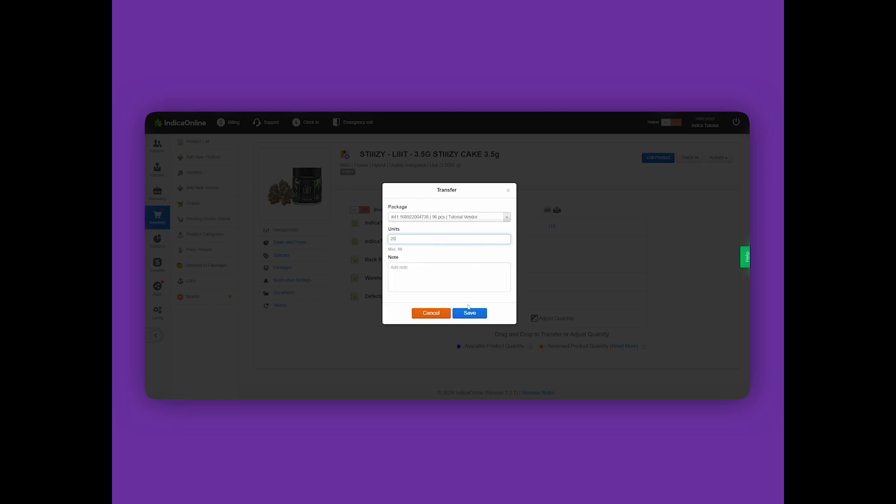
{"action": "left_click", "coordinate": [470, 313]}
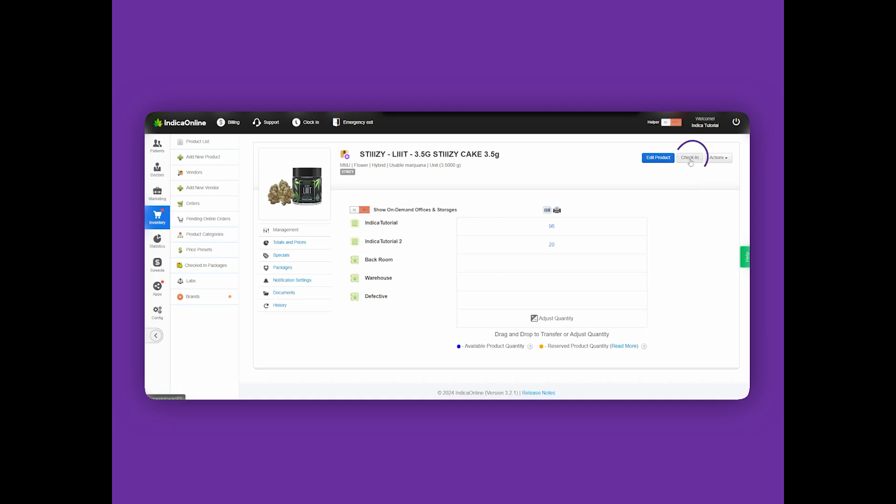
{"action": "left_click", "coordinate": [691, 159]}
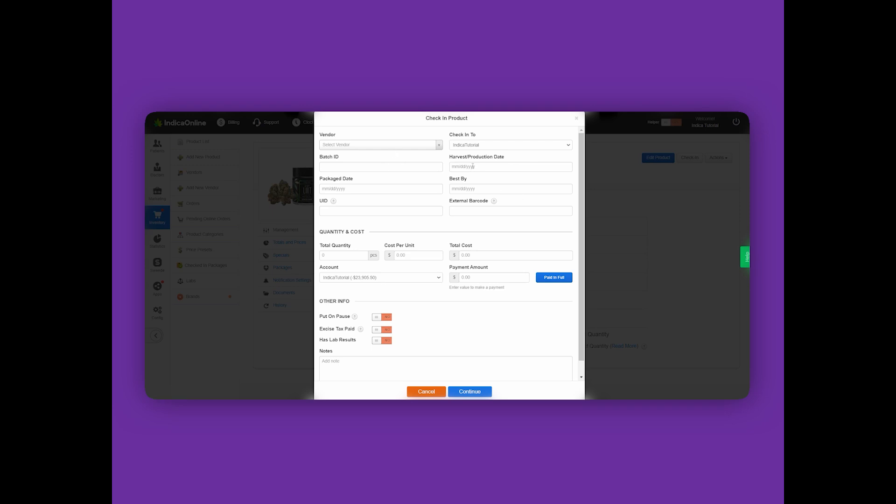
{"action": "left_click", "coordinate": [410, 148]}
{"action": "left_click", "coordinate": [352, 173]}
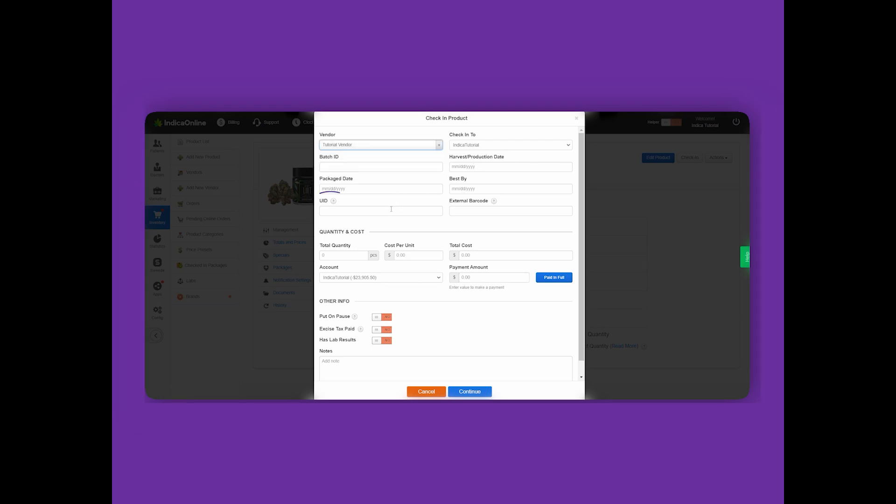
{"action": "left_click", "coordinate": [393, 211]}
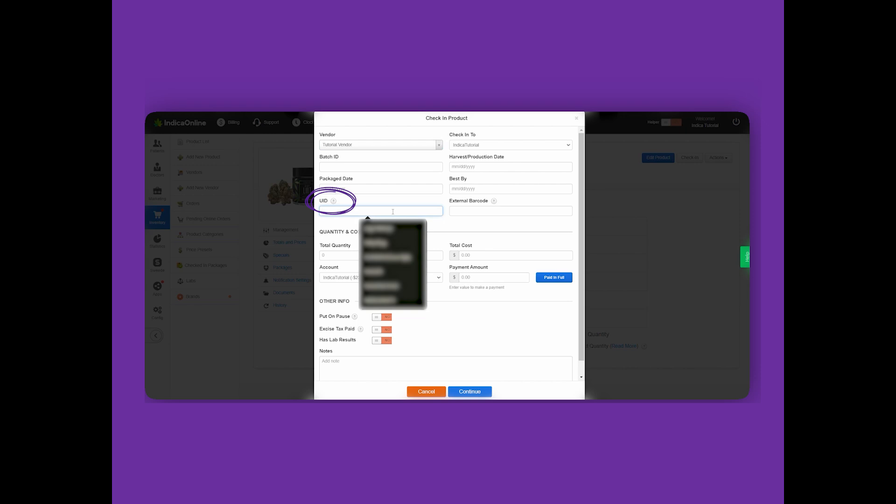
{"action": "left_click", "coordinate": [392, 300]}
Step: Set the total quantity to 10 pcs and the cost per unit to $5, mark the package paid in full, and submit
{"action": "left_click", "coordinate": [343, 256]}
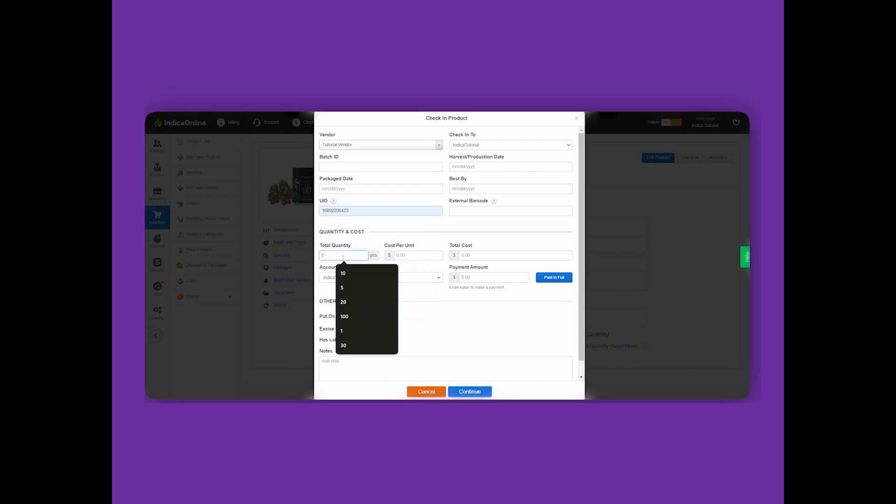
{"action": "type", "text": "10"}
{"action": "left_click", "coordinate": [420, 254]}
{"action": "type", "text": "5"}
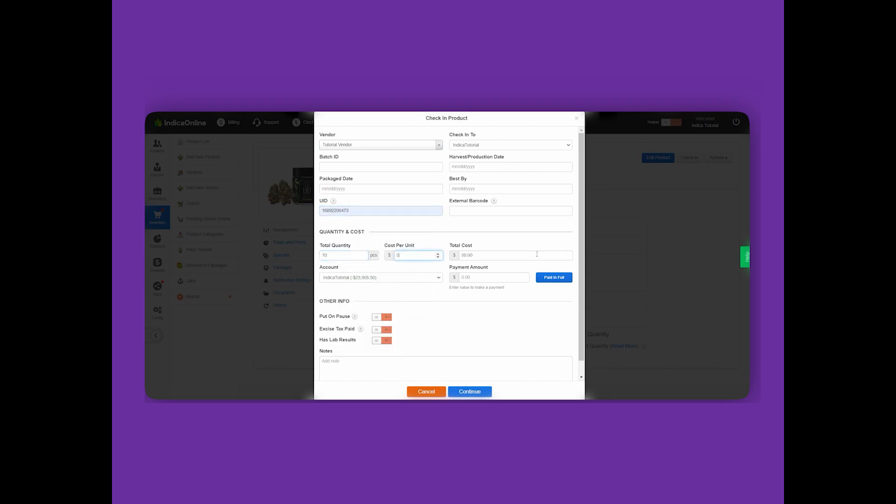
{"action": "left_click", "coordinate": [546, 278]}
{"action": "left_click", "coordinate": [481, 393]}
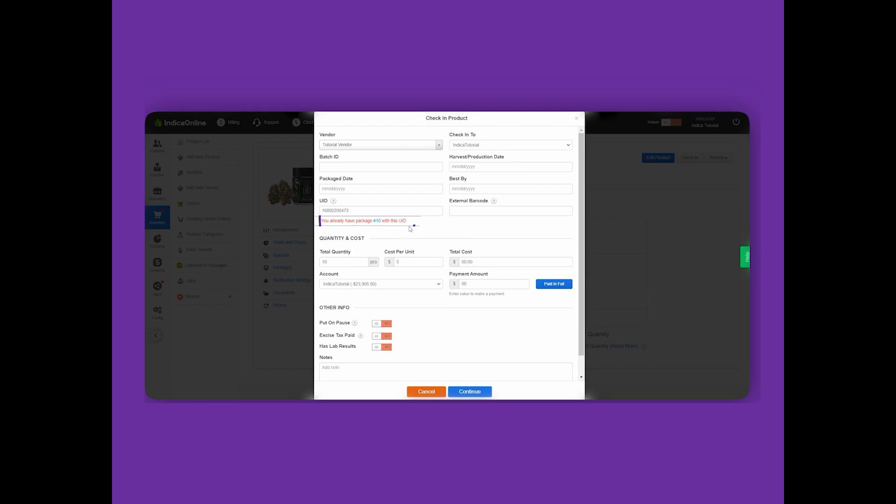
Step: Examine the check-in form's External Barcode field and its help, and the barcode scanner in the point-of-sale app
{"action": "left_click", "coordinate": [479, 212]}
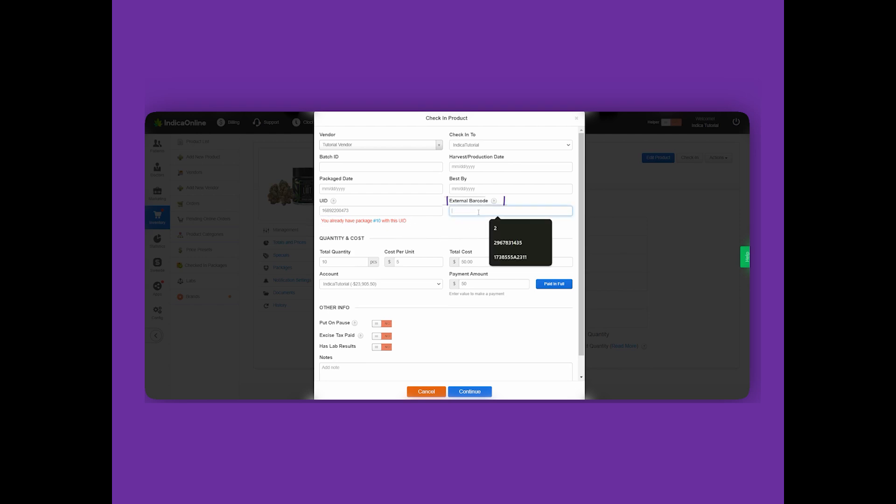
{"action": "left_click", "coordinate": [478, 212]}
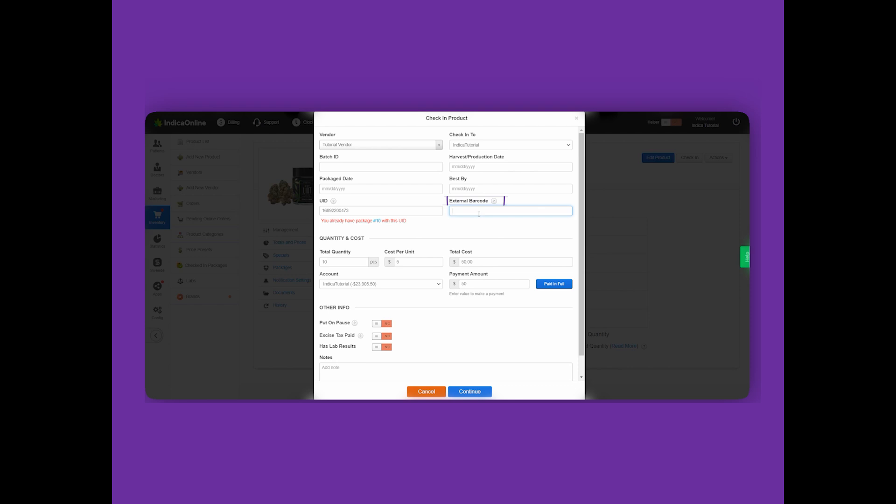
{"action": "left_click", "coordinate": [494, 201]}
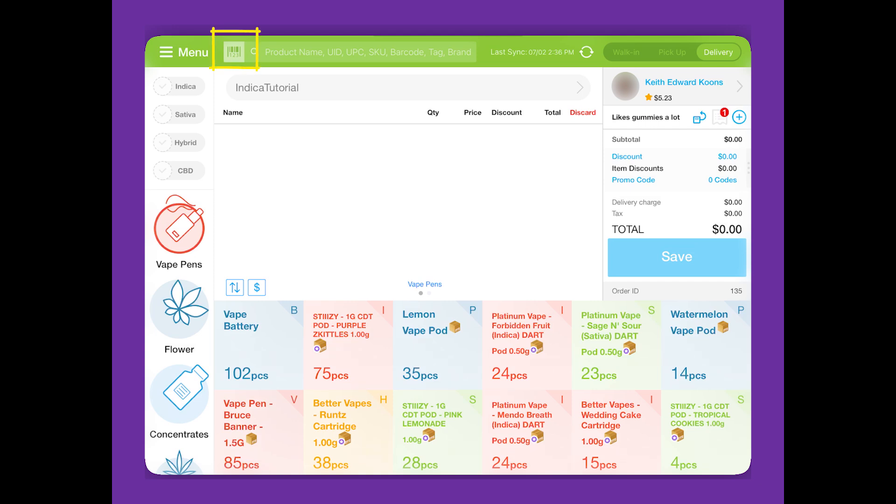
{"action": "left_click", "coordinate": [234, 52]}
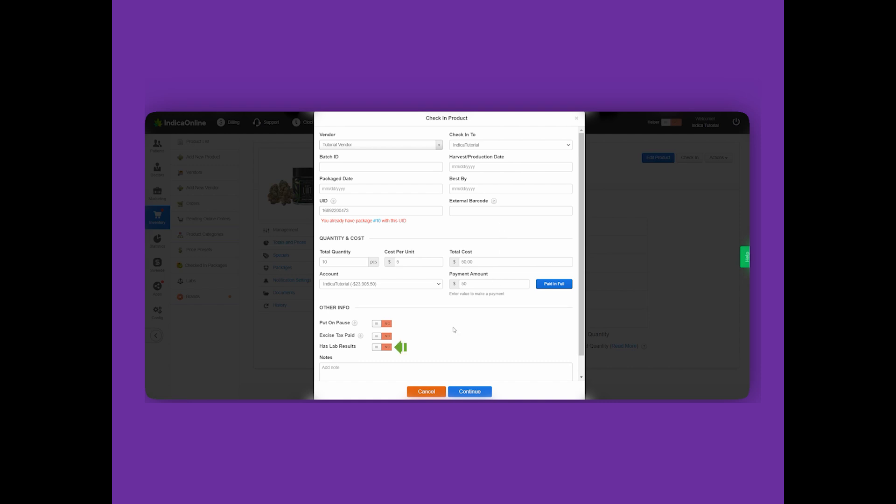
Step: Turn on Has Lab Results for the package being checked in and select Tutorial Lab as the lab
{"action": "left_click", "coordinate": [387, 349]}
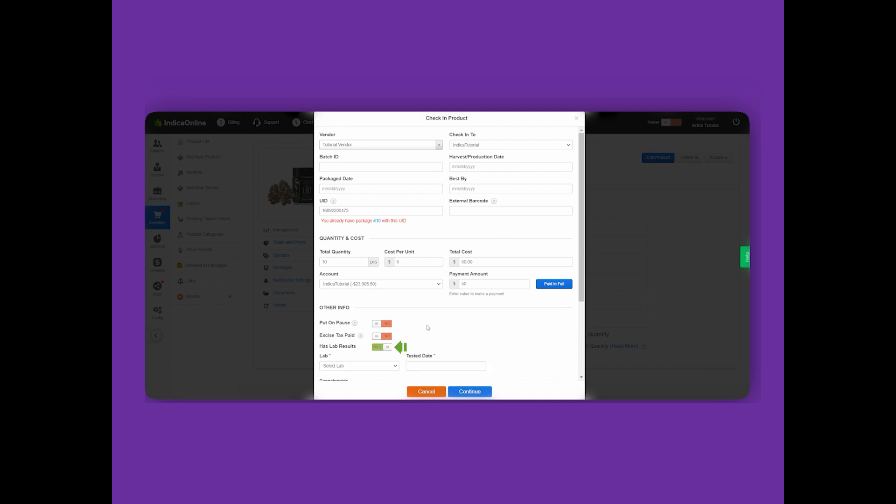
{"action": "left_click_drag", "start_coordinate": [581, 229], "coordinate": [581, 301]}
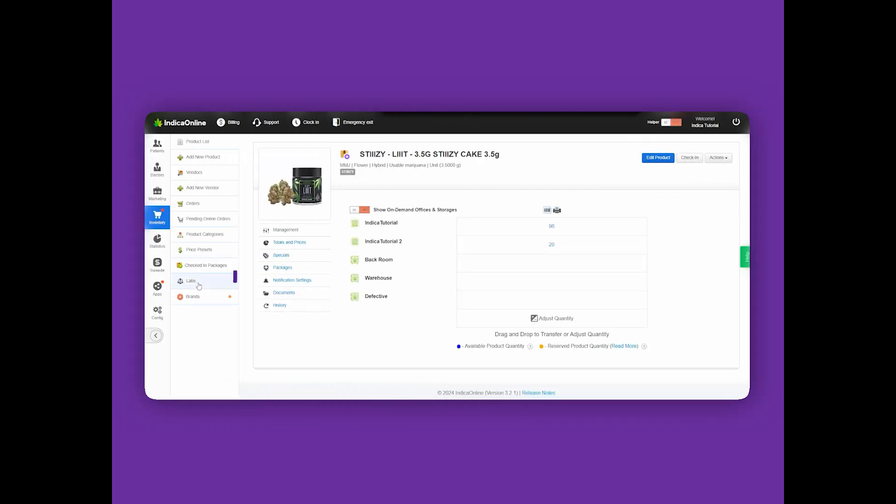
{"action": "left_click", "coordinate": [199, 283]}
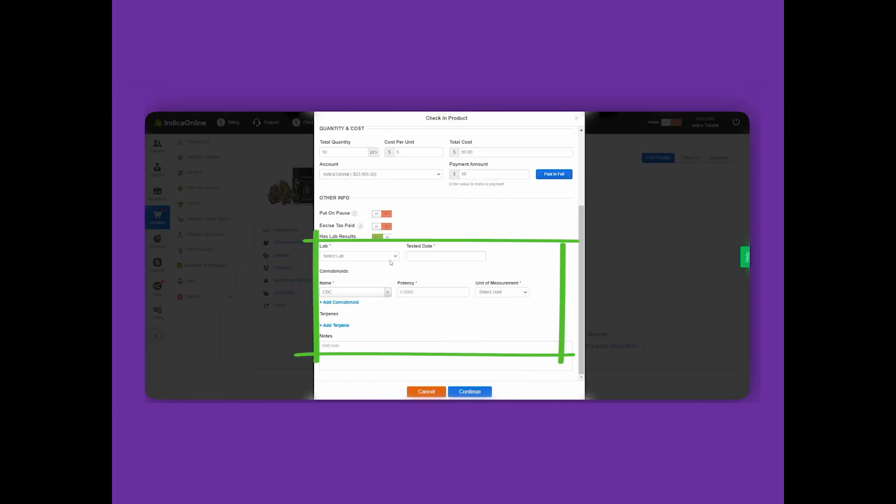
{"action": "left_click", "coordinate": [390, 261]}
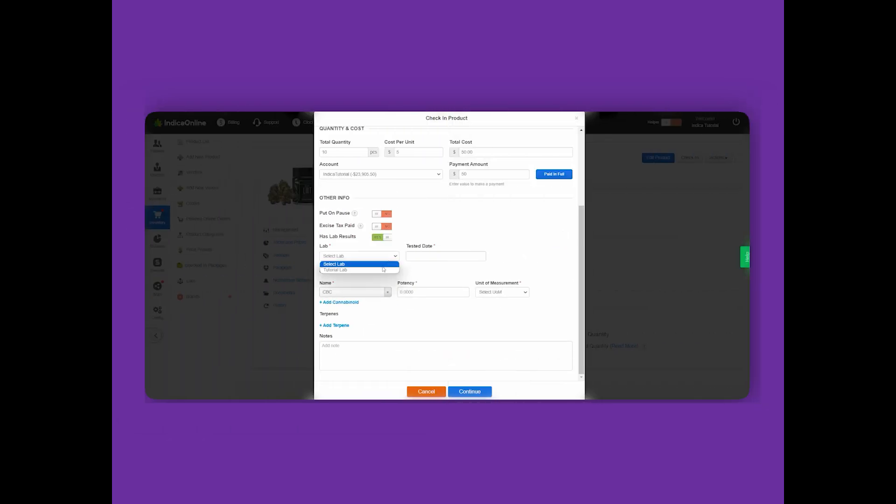
{"action": "left_click", "coordinate": [383, 270]}
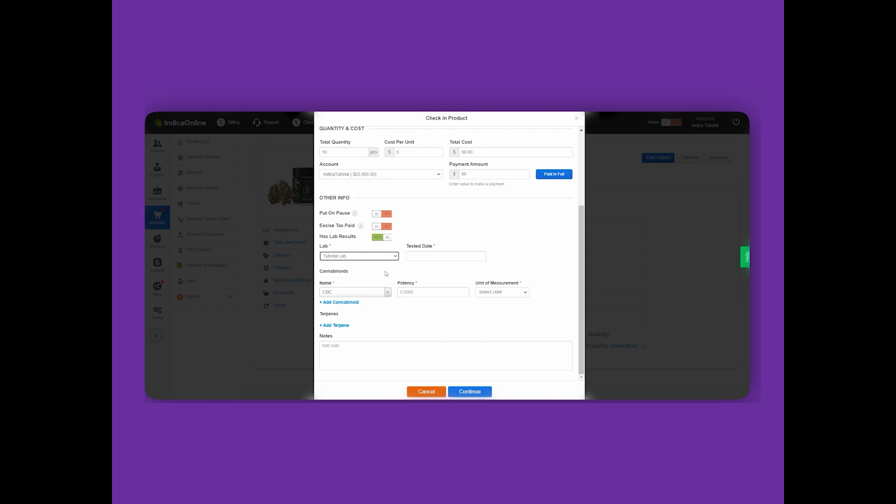
Step: Browse the available cannabinoid names for the lab results, leaving CBC selected
{"action": "left_click", "coordinate": [387, 292]}
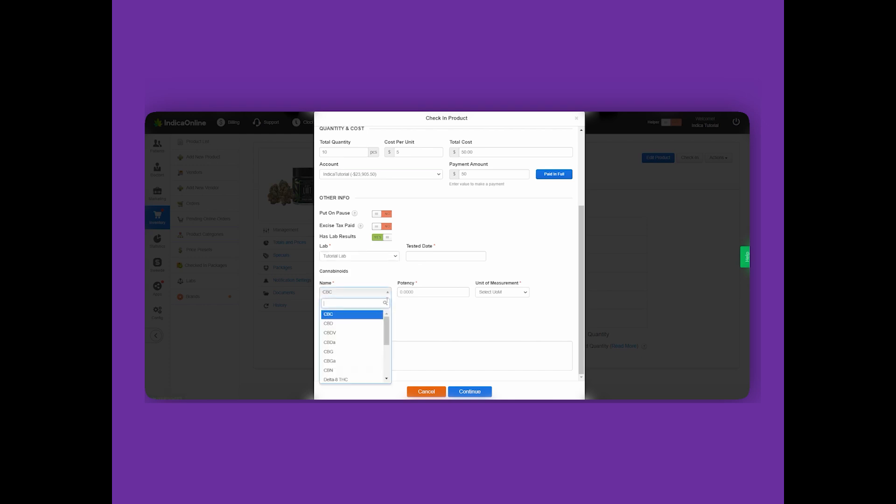
{"action": "left_click_drag", "start_coordinate": [387, 320], "coordinate": [386, 363]}
{"action": "left_click", "coordinate": [410, 333]}
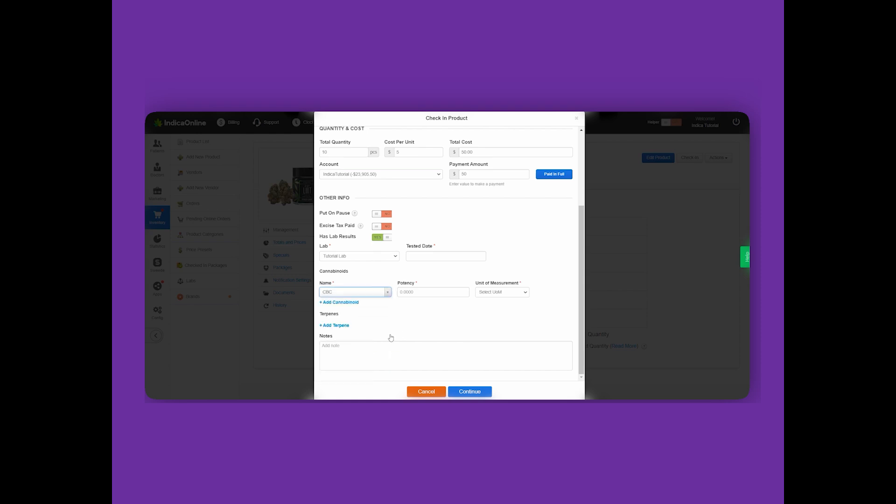
Step: Add a terpene entry to the lab results and browse its available names, keeping 1-Octanol selected
{"action": "left_click", "coordinate": [347, 326]}
{"action": "left_click", "coordinate": [388, 317]}
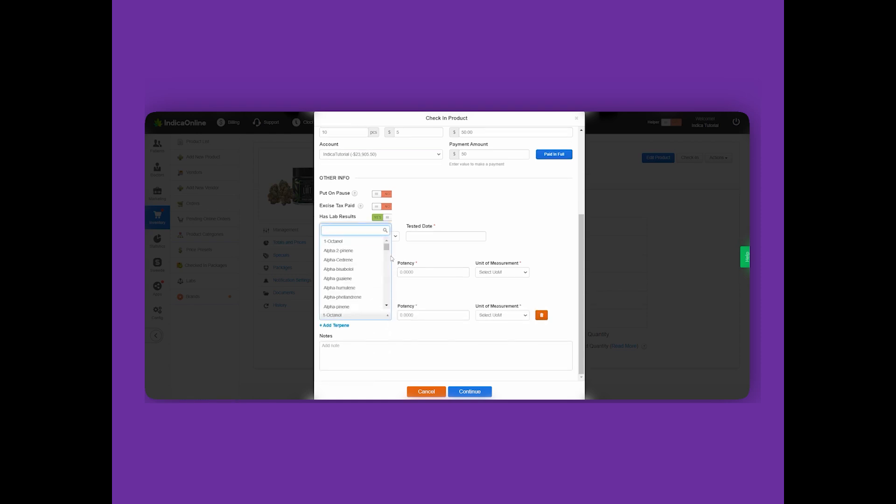
{"action": "left_click_drag", "start_coordinate": [386, 243], "coordinate": [387, 304]}
{"action": "left_click", "coordinate": [432, 294]}
Step: Examine the unit of measurement options for the cannabinoid and terpene entries without choosing one
{"action": "left_click", "coordinate": [501, 273]}
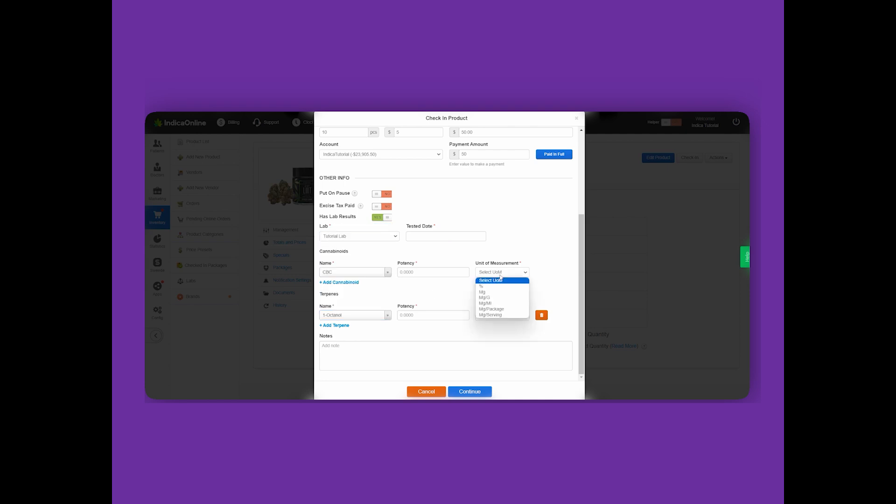
{"action": "left_click", "coordinate": [500, 278]}
{"action": "left_click", "coordinate": [502, 317]}
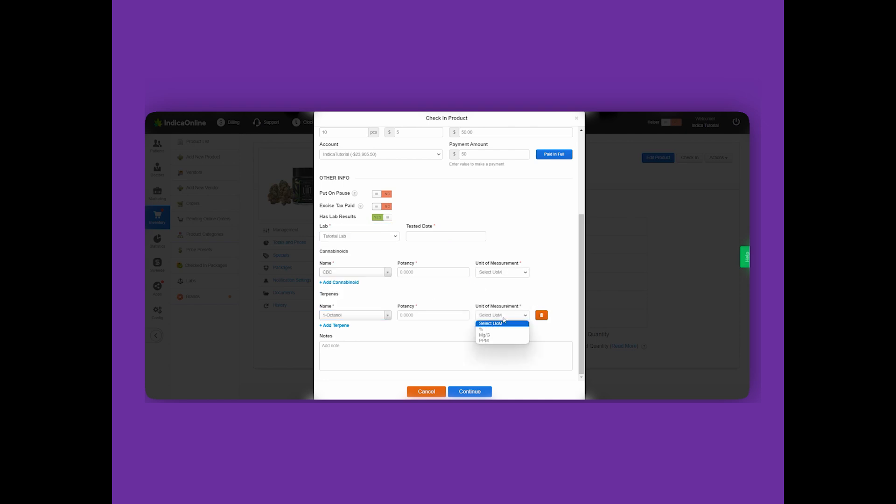
{"action": "left_click", "coordinate": [504, 321]}
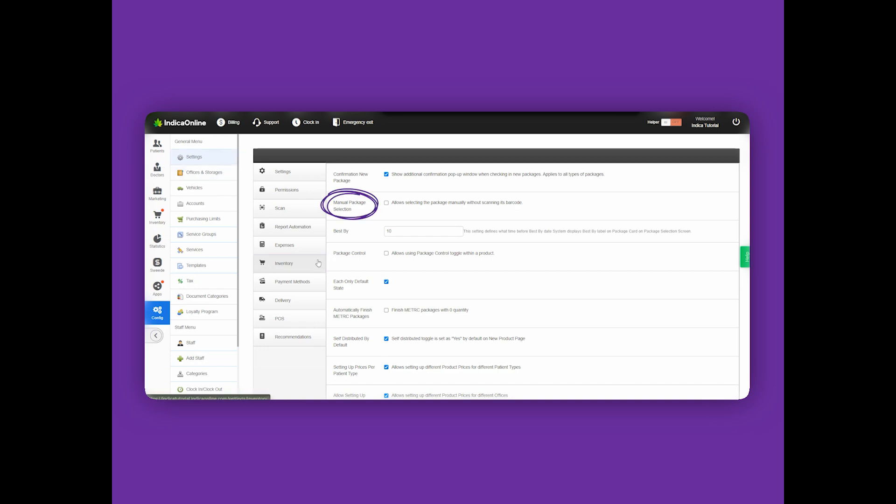
Step: Enable Manual Package Selection in the inventory settings and save the settings
{"action": "left_click", "coordinate": [399, 207]}
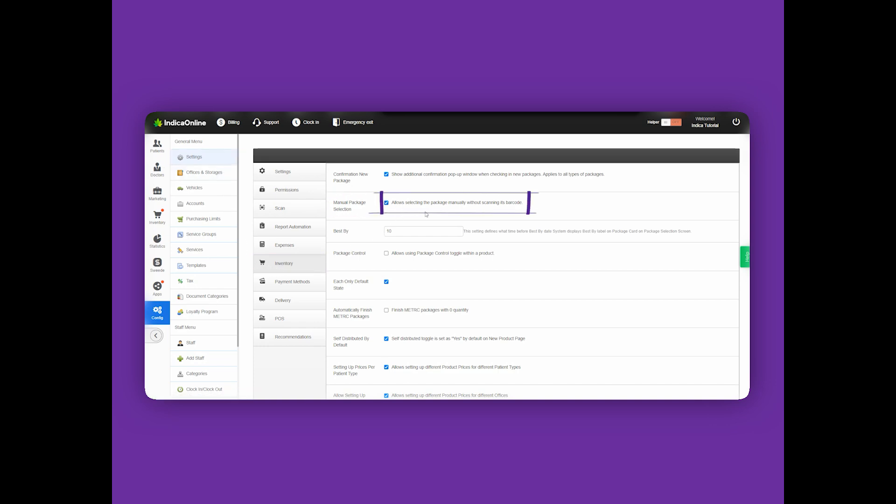
{"action": "scroll", "coordinate": [466, 280], "scroll_direction": "down", "scroll_amount": 3}
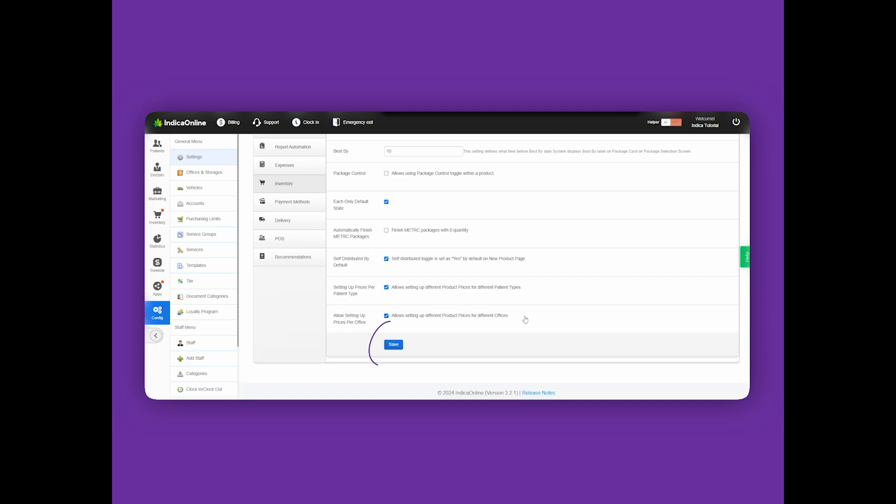
{"action": "left_click", "coordinate": [393, 345]}
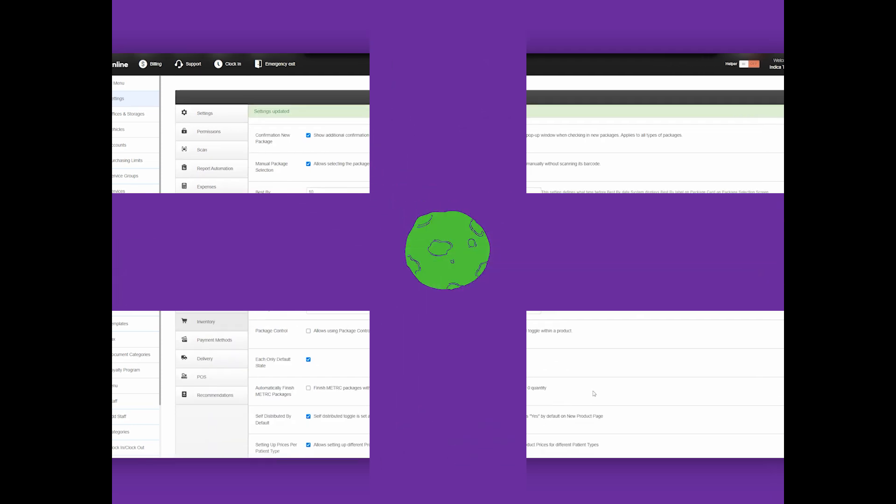